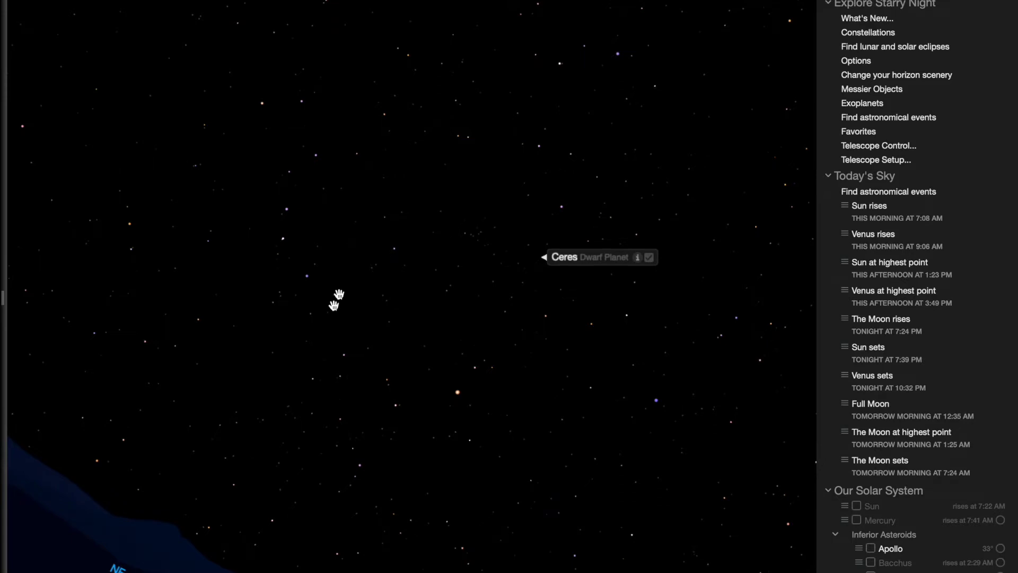
Examine the star field between the Mel 111 open cluster in Coma Berenices and the dwarf planet Ceres, zooming in on Ceres
mouse_move(539, 259)
key("Left")
scroll(541, 300, "up", 3)
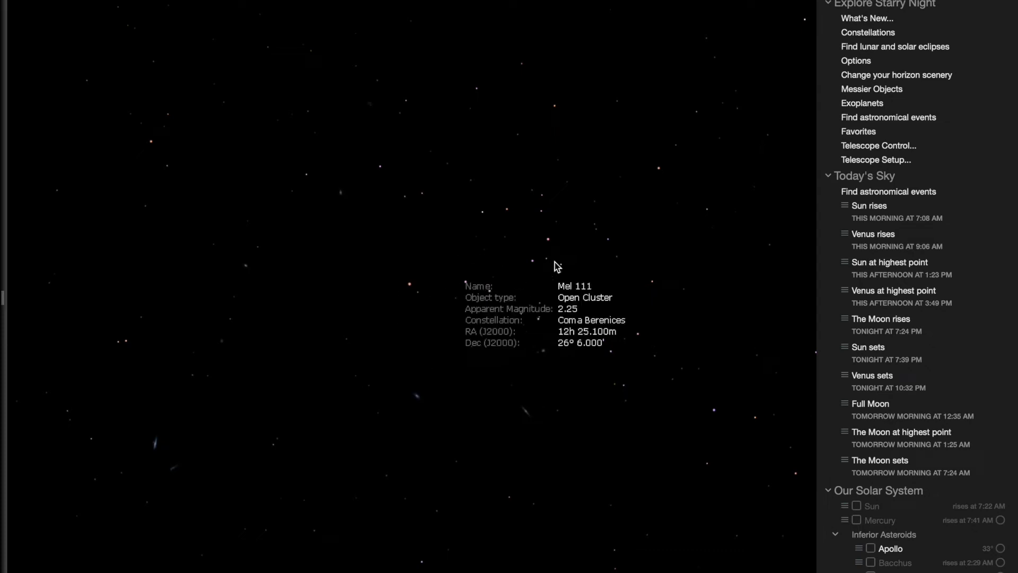
scroll(681, 324, "down", 3)
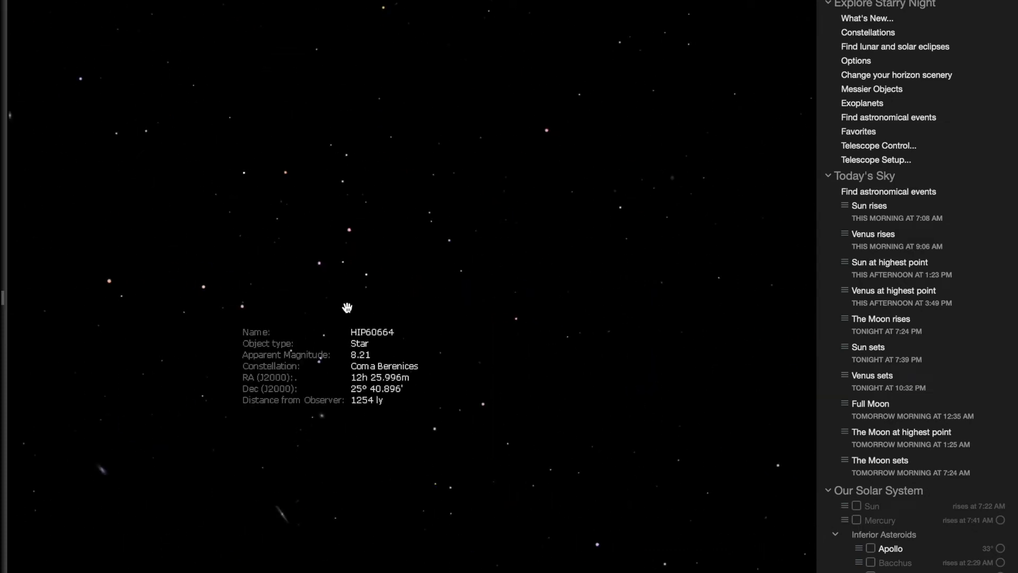
scroll(344, 311, "up", 3)
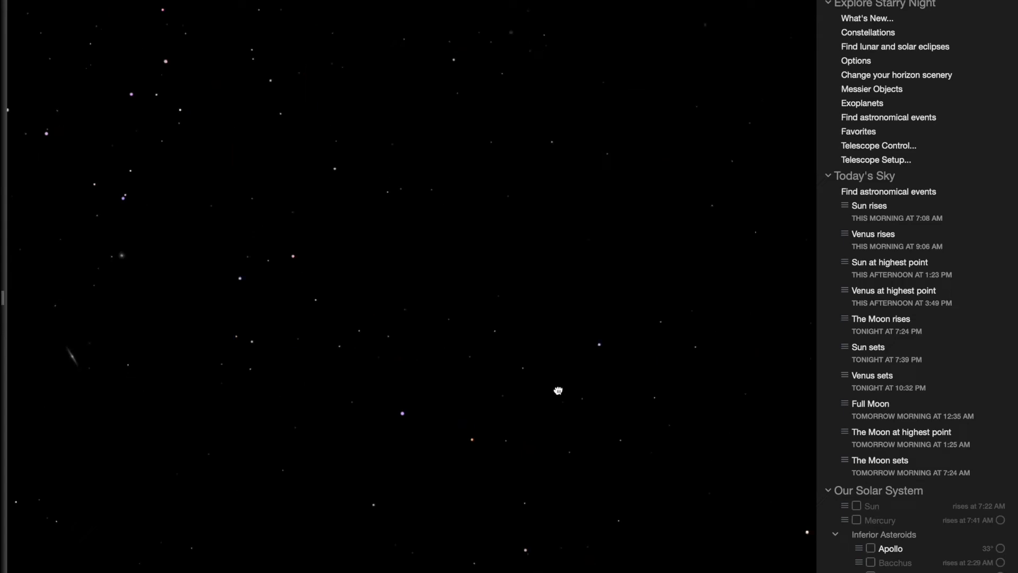
scroll(486, 380, "down", 5)
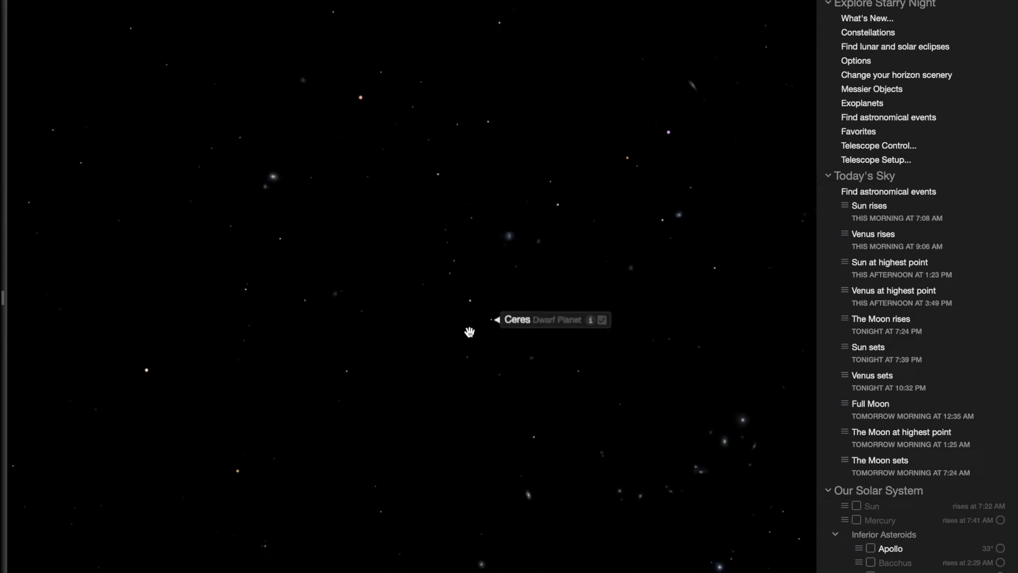
scroll(470, 332, "up", 5)
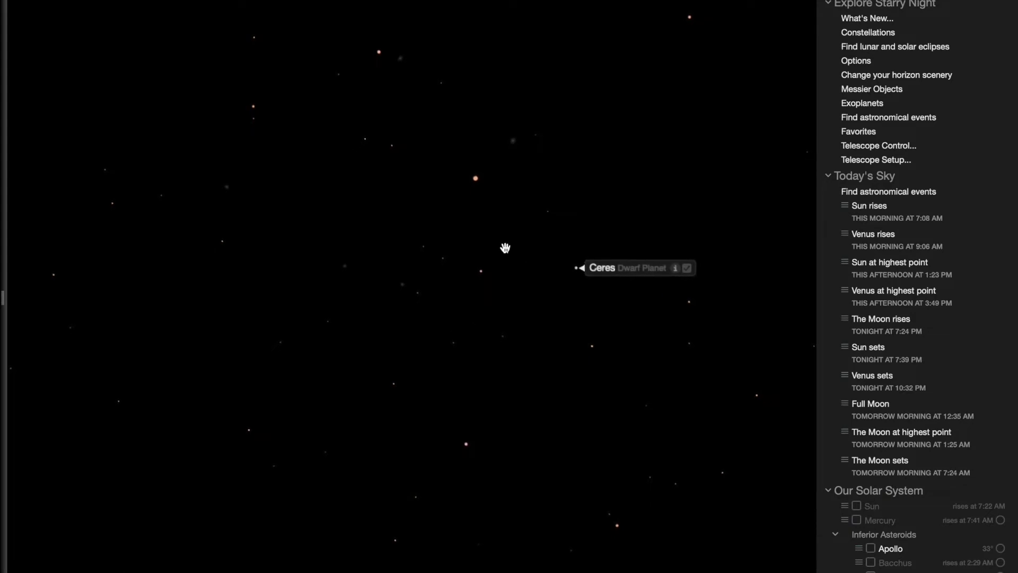
left_click_drag(306, 231, 420, 196)
left_click_drag(542, 197, 291, 207)
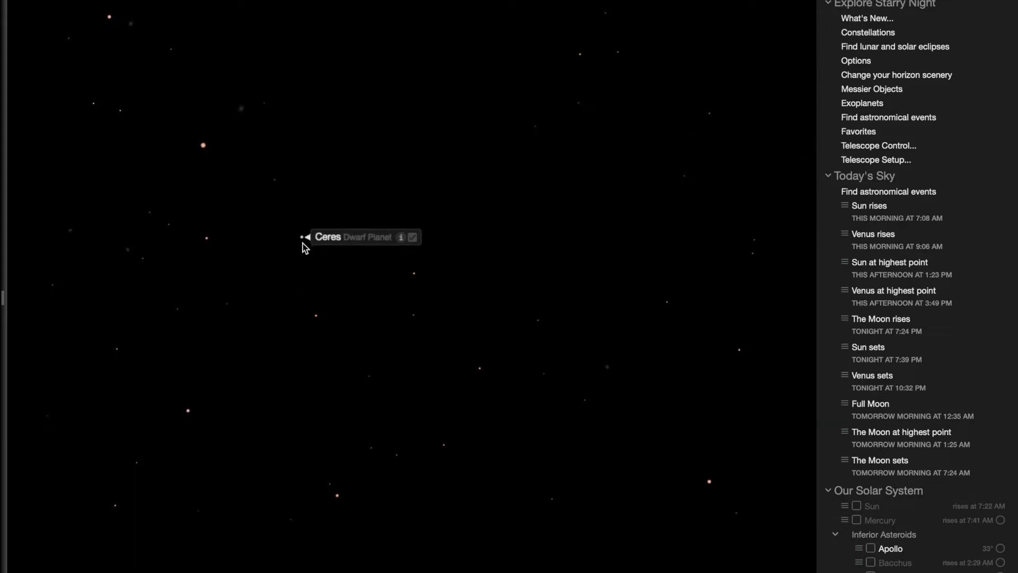
mouse_move(307, 236)
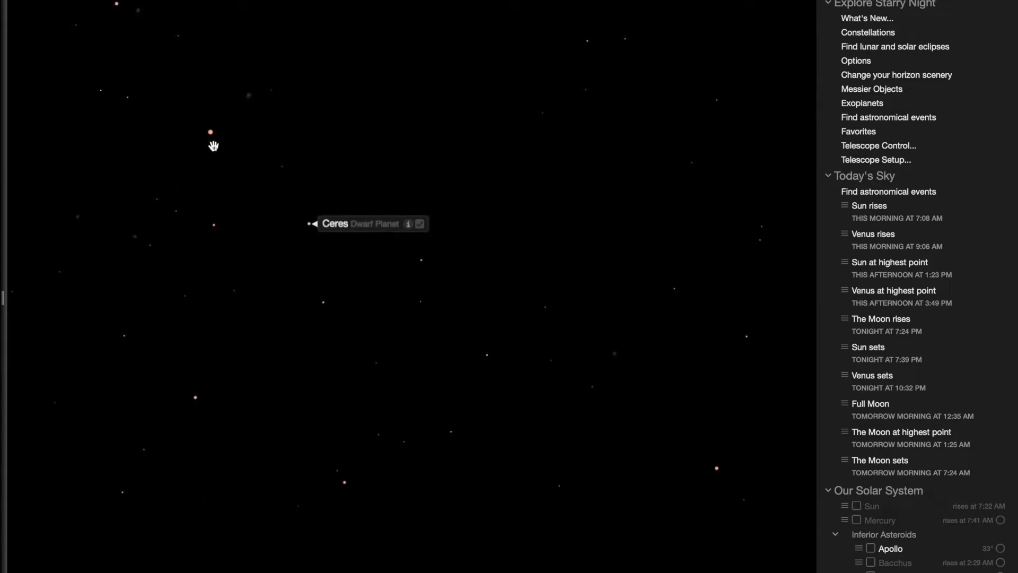
Inspect the Mel 111 open cluster up close and trace the surrounding sky back to Ceres near NGC 4421
left_click_drag(273, 376, 355, 208)
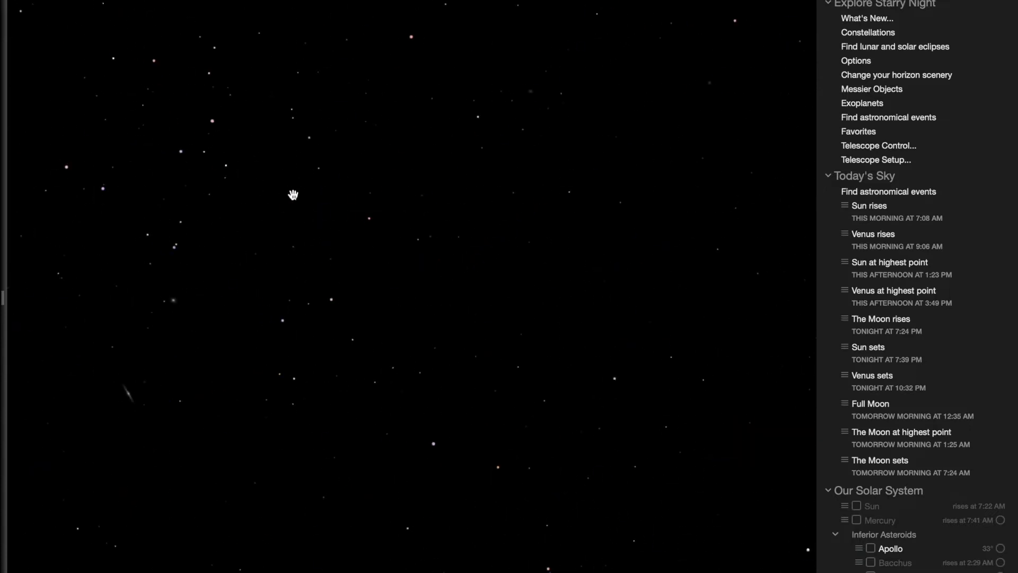
left_click_drag(575, 207, 513, 156)
mouse_move(405, 209)
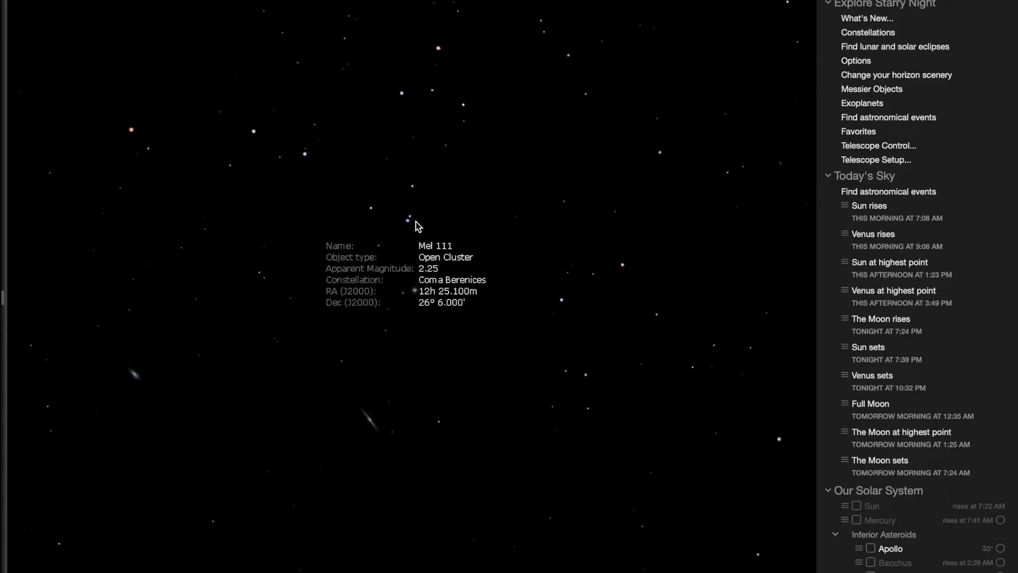
scroll(417, 227, "up", 5)
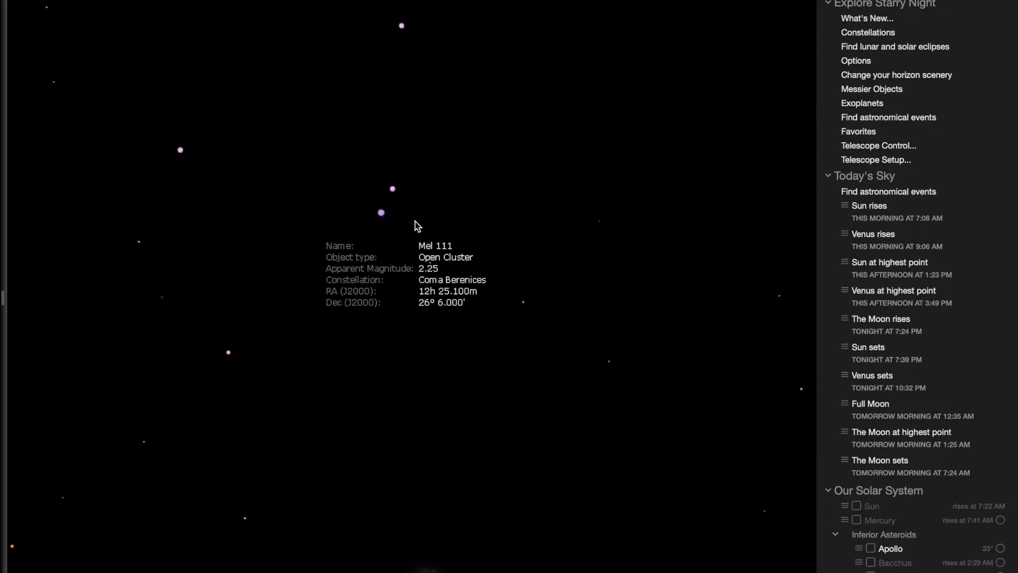
scroll(417, 226, "down", 2)
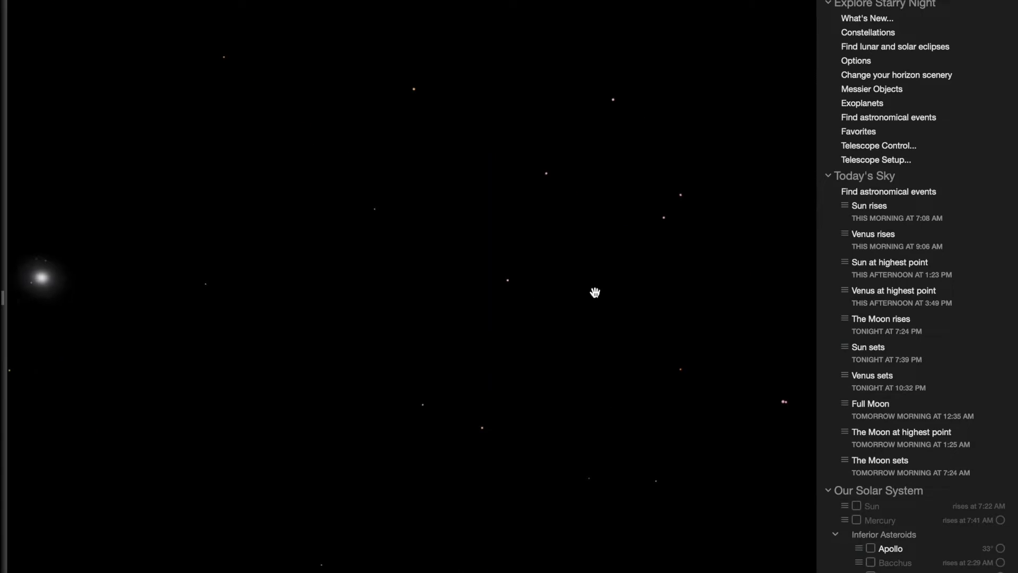
left_click_drag(595, 292, 362, 94)
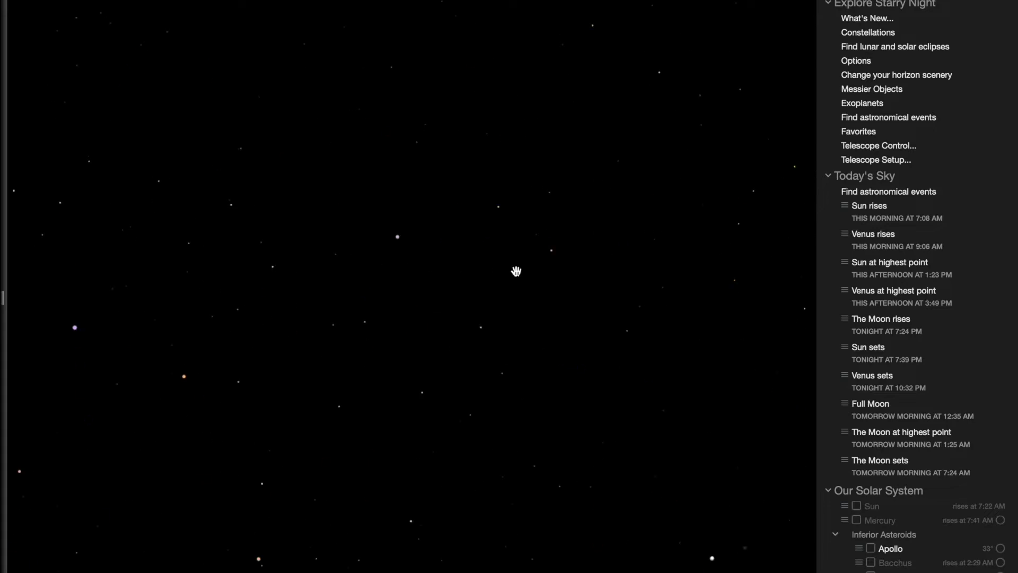
left_click_drag(648, 320, 414, 272)
mouse_move(483, 268)
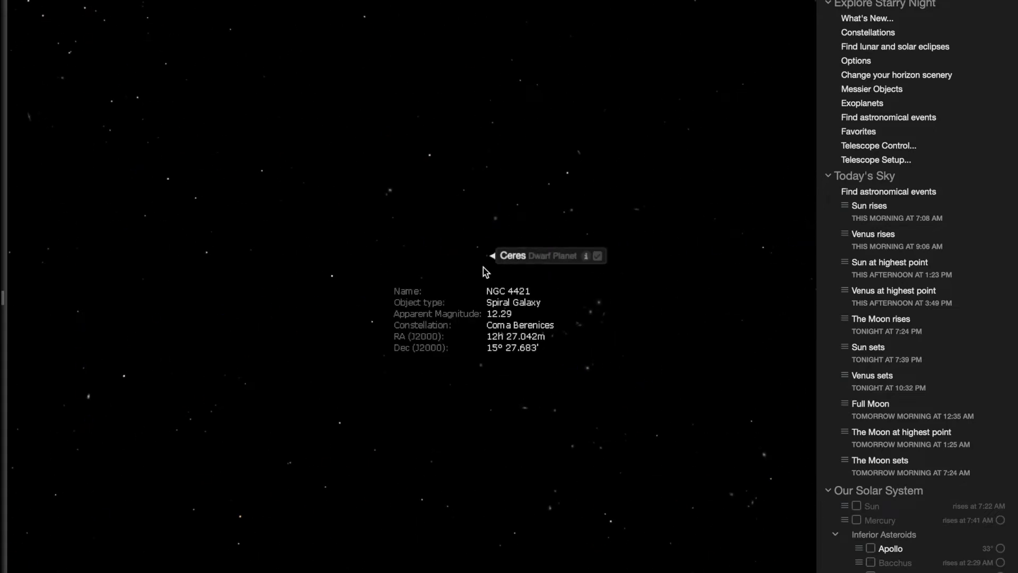
left_click_drag(445, 123, 471, 188)
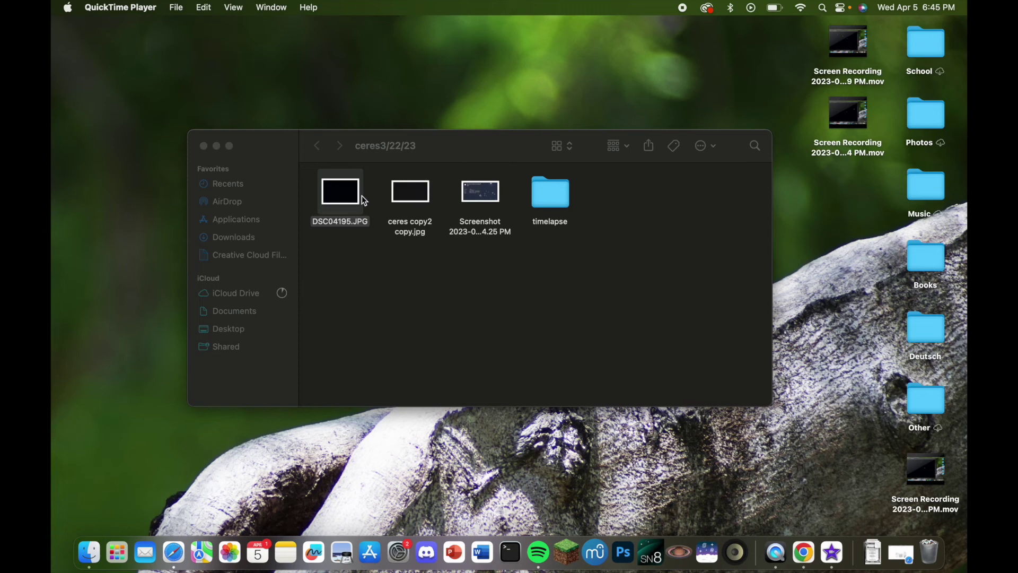
Open DSC04195.JPG in Preview and frame the bright star in the photo with a small selection rectangle
double_click(335, 193)
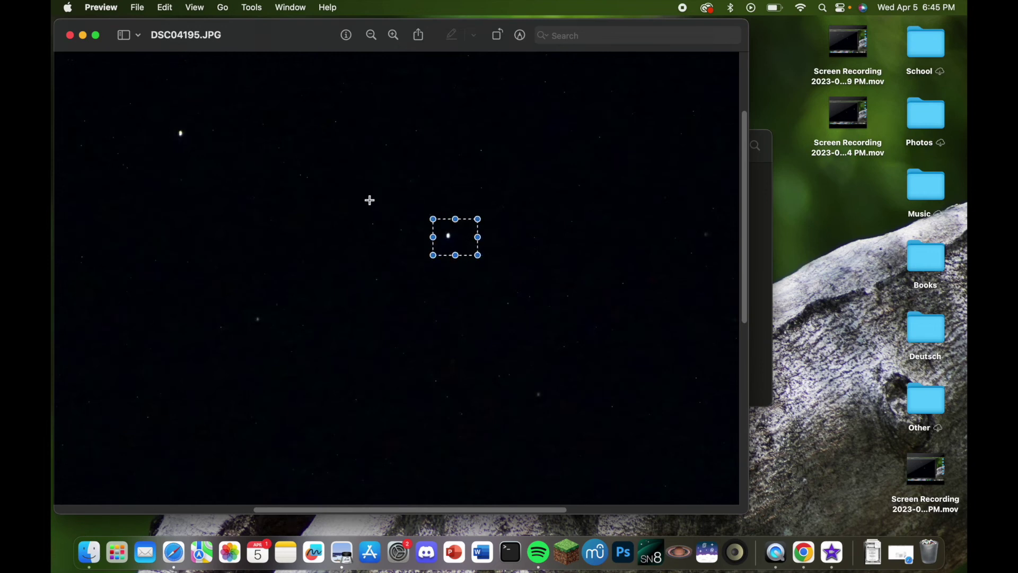
scroll(370, 200, "up", 3)
scroll(370, 200, "left", 5)
left_click_drag(274, 184, 302, 228)
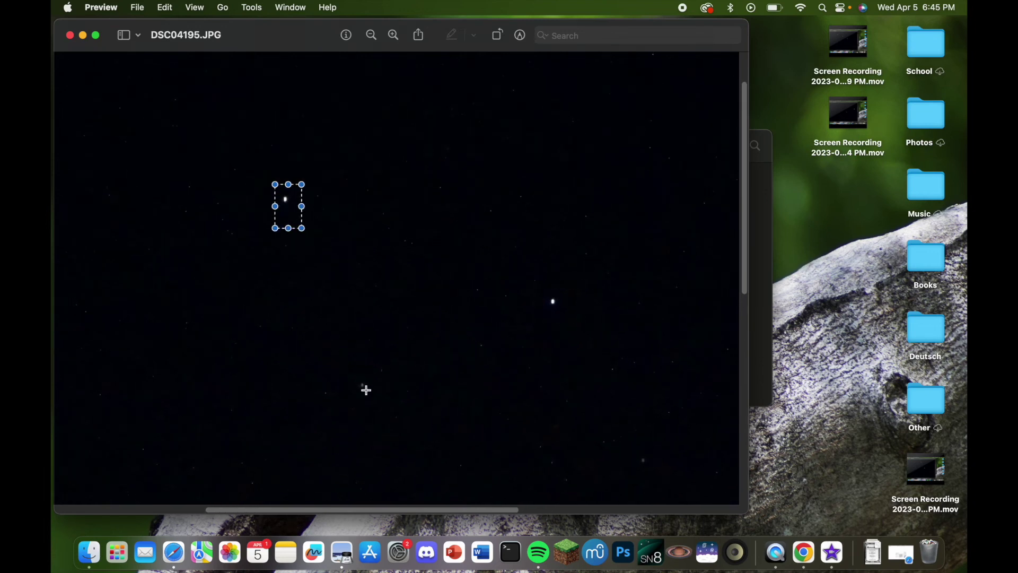
Frame the dark patch of sky above and beside the bright star in DSC04195.JPG with a square selection
scroll(371, 395, "up", 5)
scroll(366, 398, "right", 8)
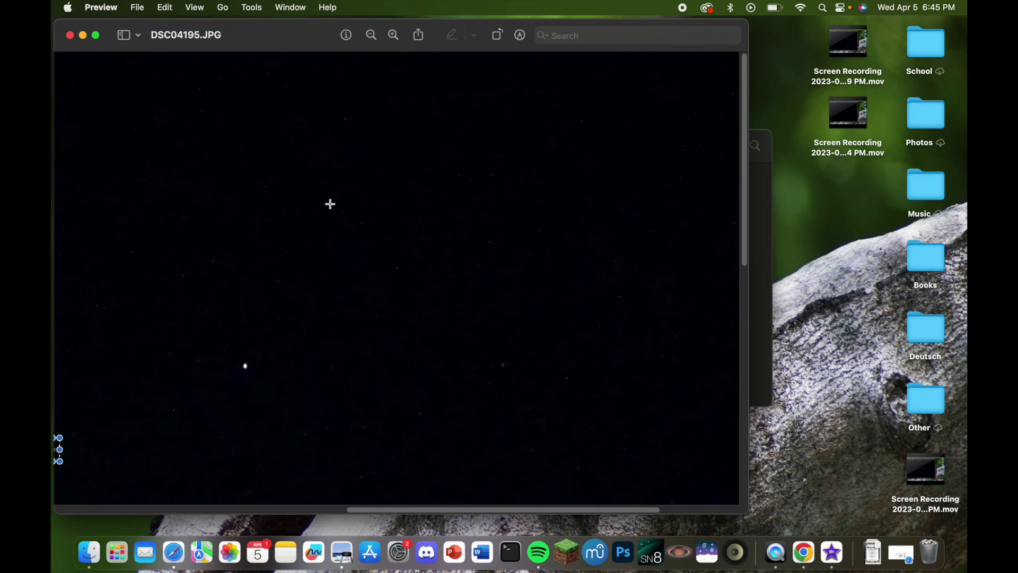
left_click_drag(337, 192, 438, 293)
scroll(342, 265, "down", 1)
scroll(342, 265, "left", 1)
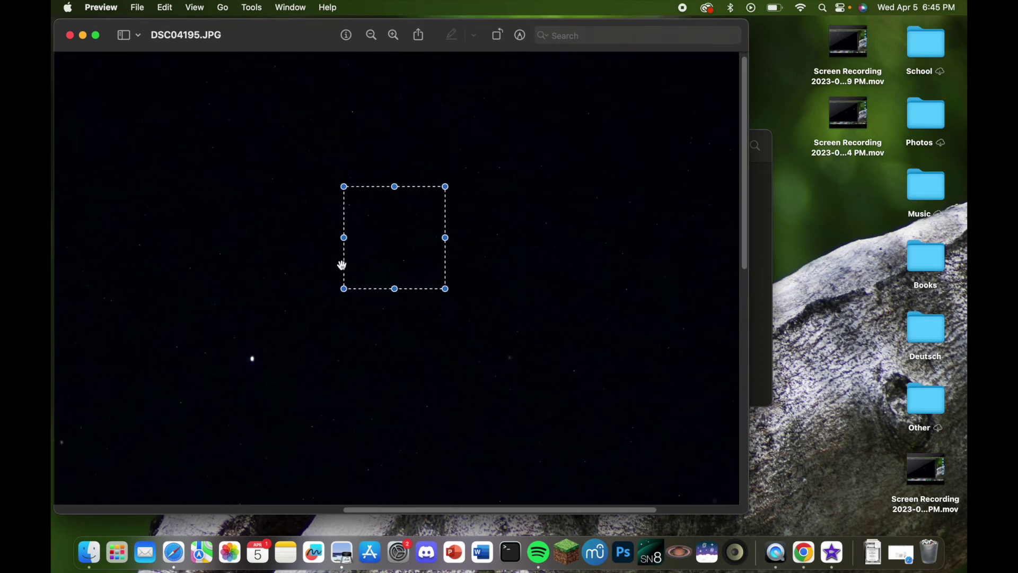
scroll(342, 265, "left", 6)
scroll(318, 260, "right", 1)
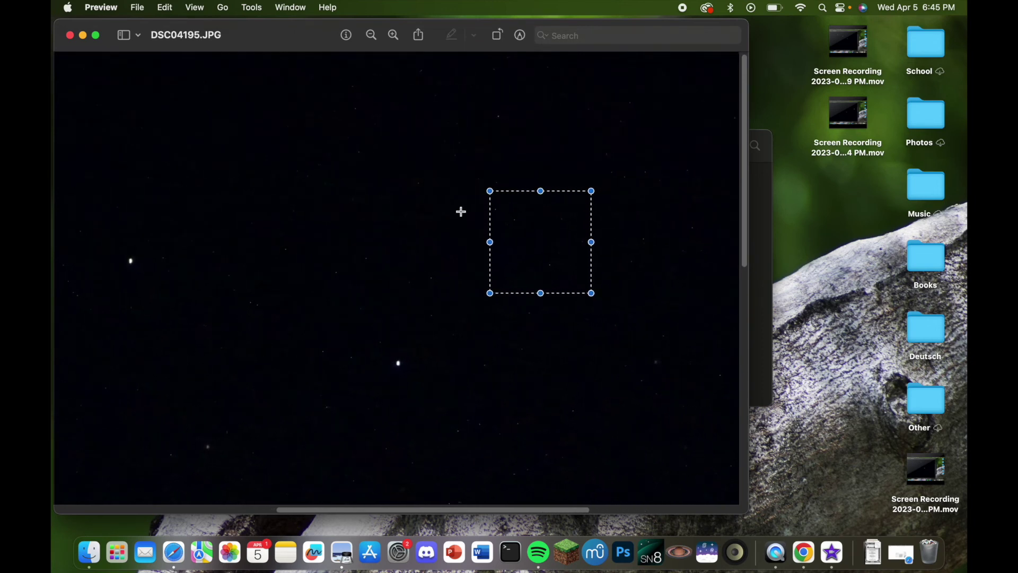
Examine the bright stars and surrounding faint stars in DSC04195.JPG at higher magnification, and close the photo
scroll(336, 252, "up", 5)
scroll(336, 253, "down", 3)
scroll(337, 253, "left", 3)
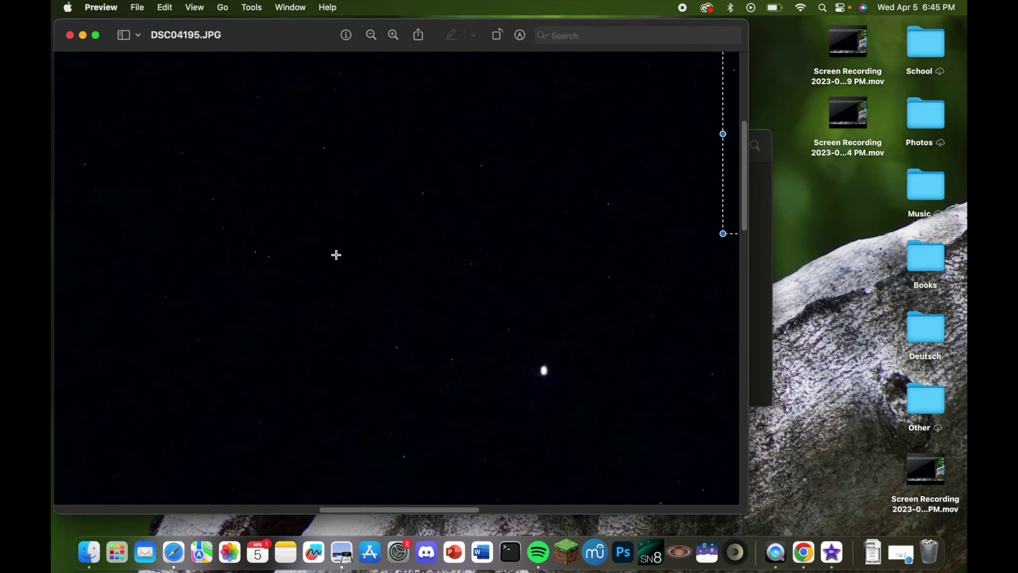
scroll(336, 255, "left", 5)
scroll(312, 235, "left", 5)
scroll(311, 235, "up", 1)
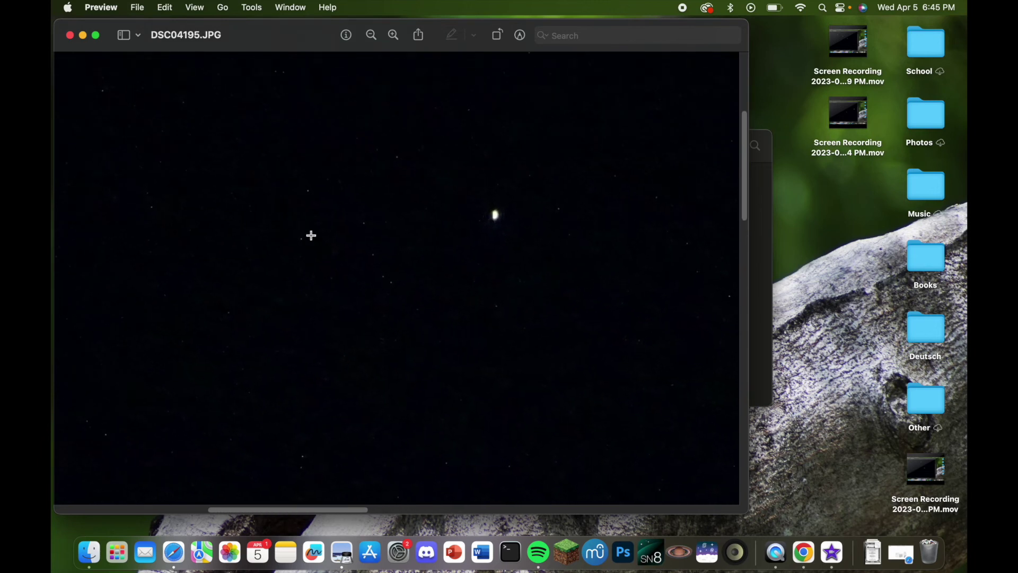
scroll(260, 166, "up", 2)
scroll(260, 166, "right", 15)
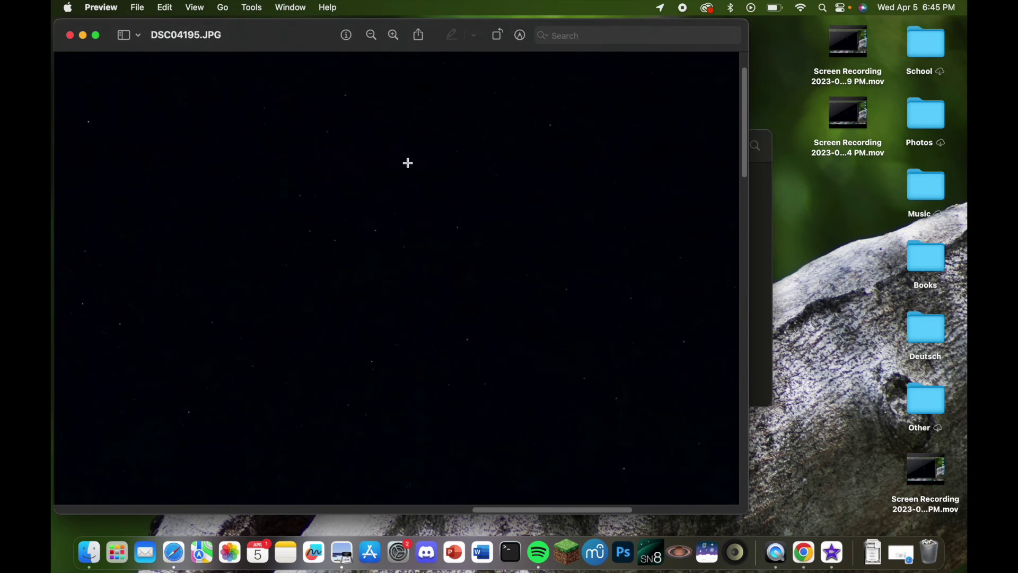
left_click(70, 35)
Open ceres copy2 copy.jpg, move its window aside, and open the star map screenshot to compare the marked star
left_click(409, 189)
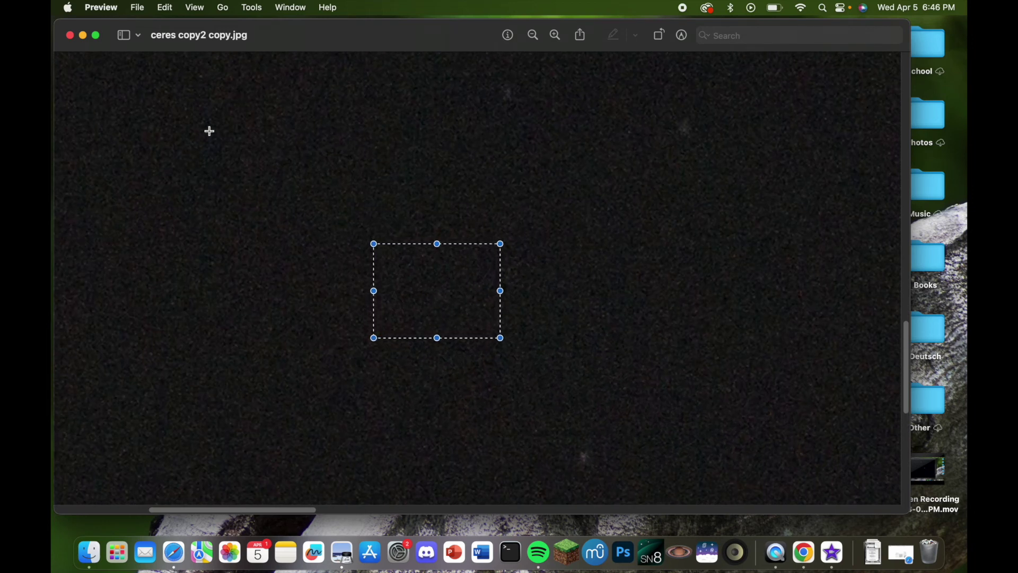
left_click_drag(354, 29, 432, 234)
double_click(479, 191)
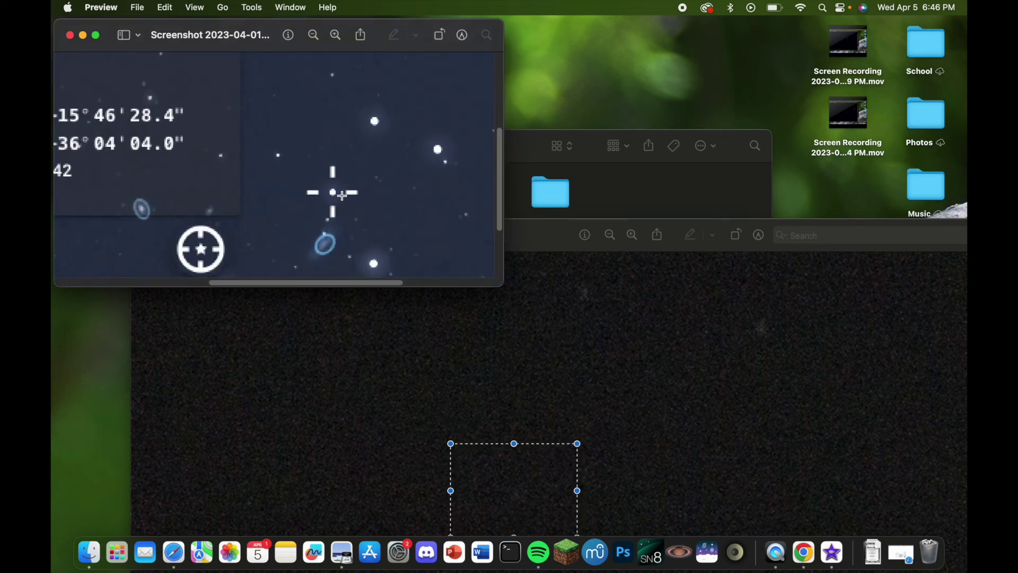
scroll(342, 196, "right", 3)
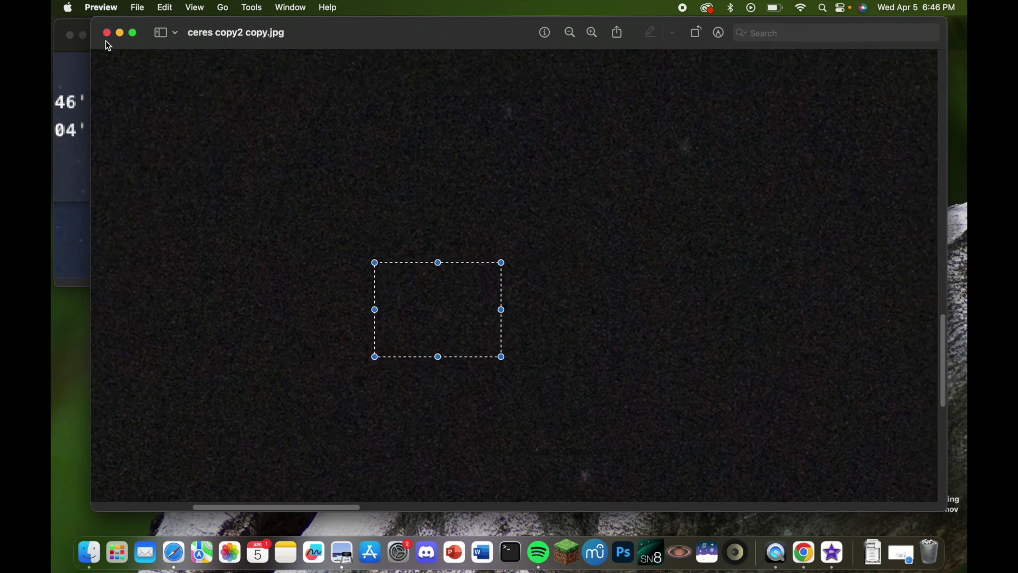
Close ceres copy2 copy.jpg and read the marked star's magnitude and coordinates in the star map screenshot
left_click(107, 33)
scroll(287, 159, "left", 5)
scroll(286, 159, "up", 2)
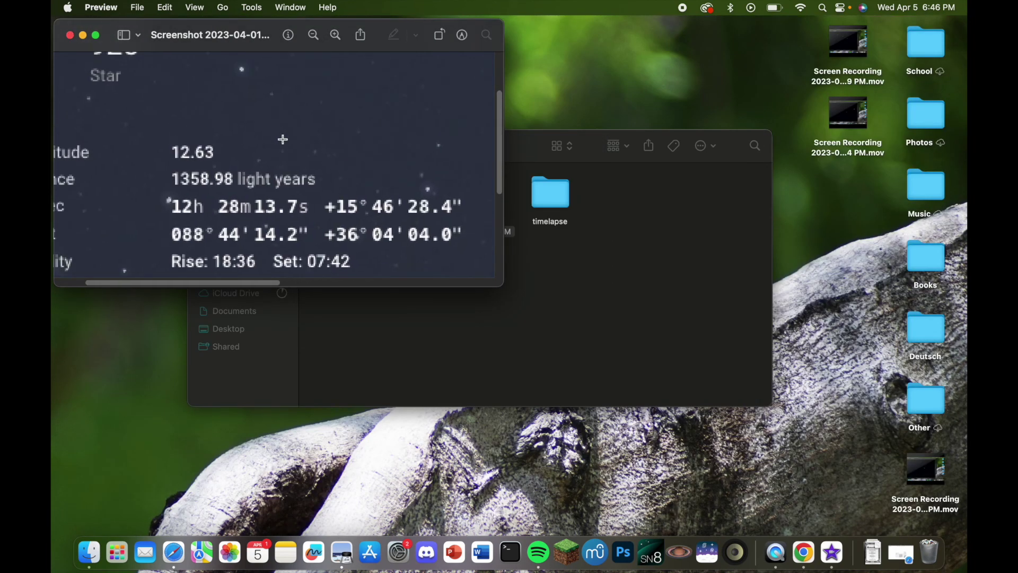
scroll(283, 154, "down", 2)
scroll(283, 154, "right", 3)
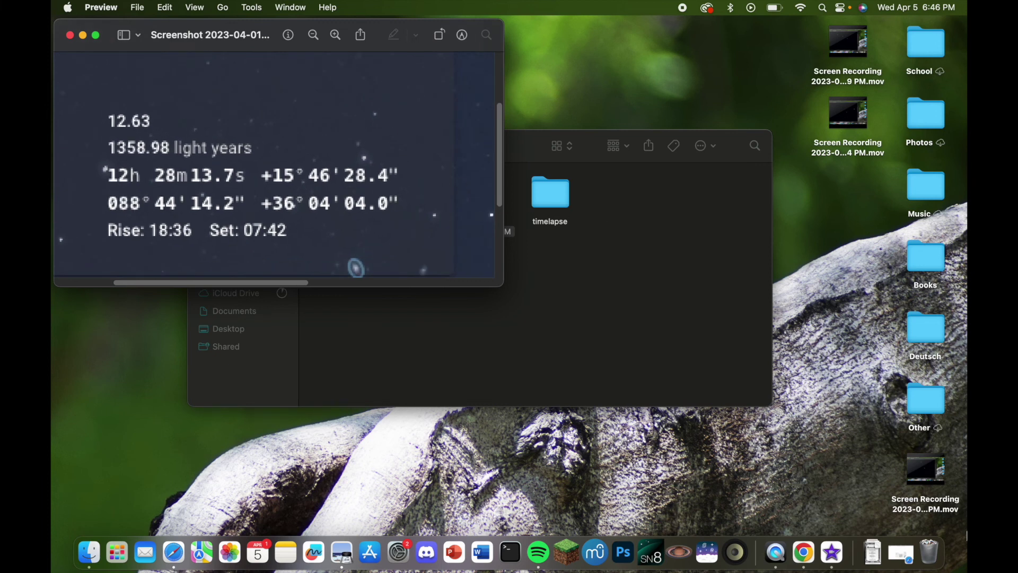
Bring up the Desmos calculator, highlight the fifth root of 100 and its exponent 12.63−7.67, and minimize the window
left_click(901, 553)
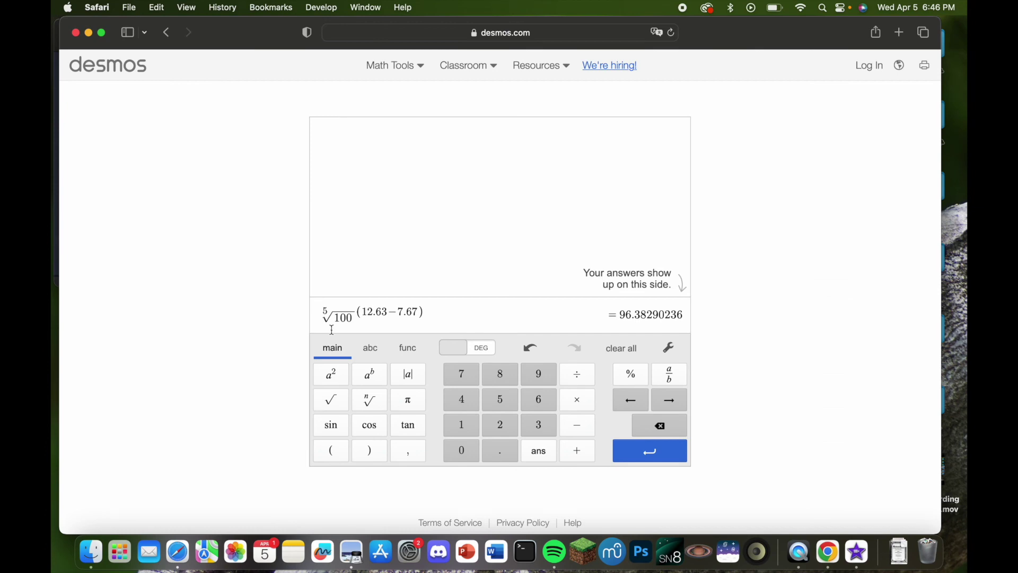
left_click_drag(324, 317, 352, 317)
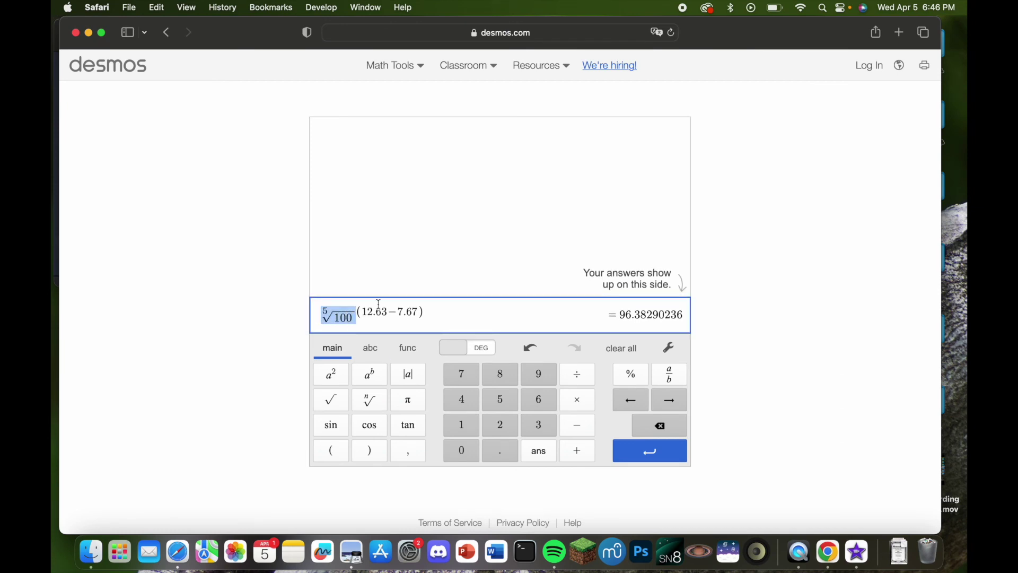
left_click_drag(361, 312, 422, 313)
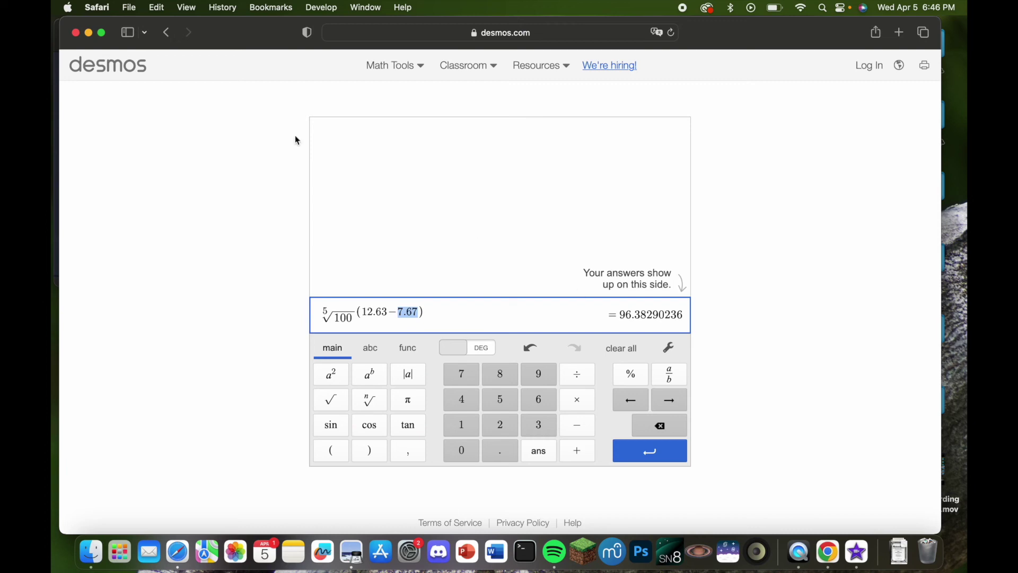
left_click(88, 32)
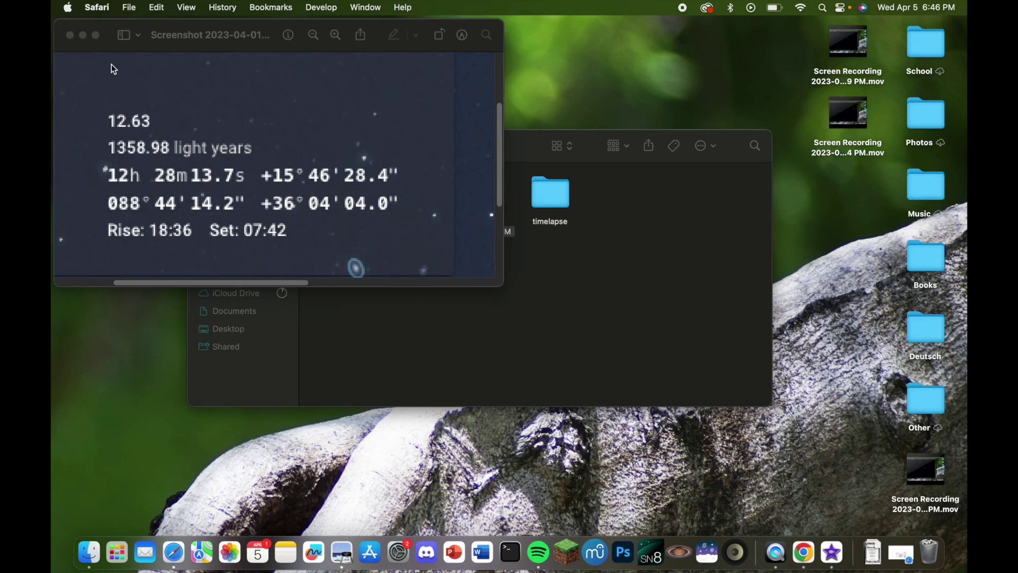
Close the star map screenshot and open both ceres TIFF images from the timelapse folder together in Preview
left_click(69, 35)
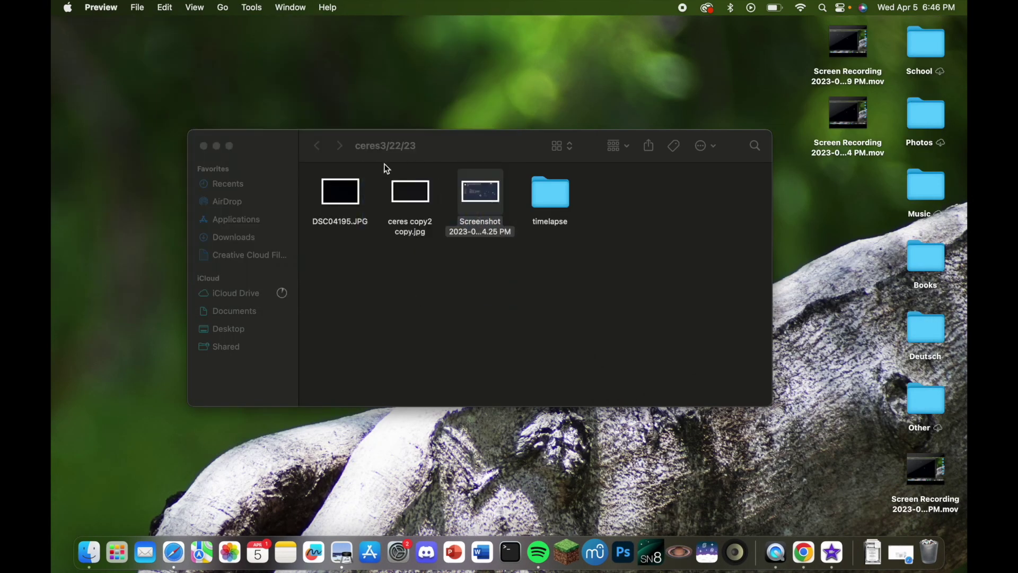
left_click(329, 186)
left_click(546, 206)
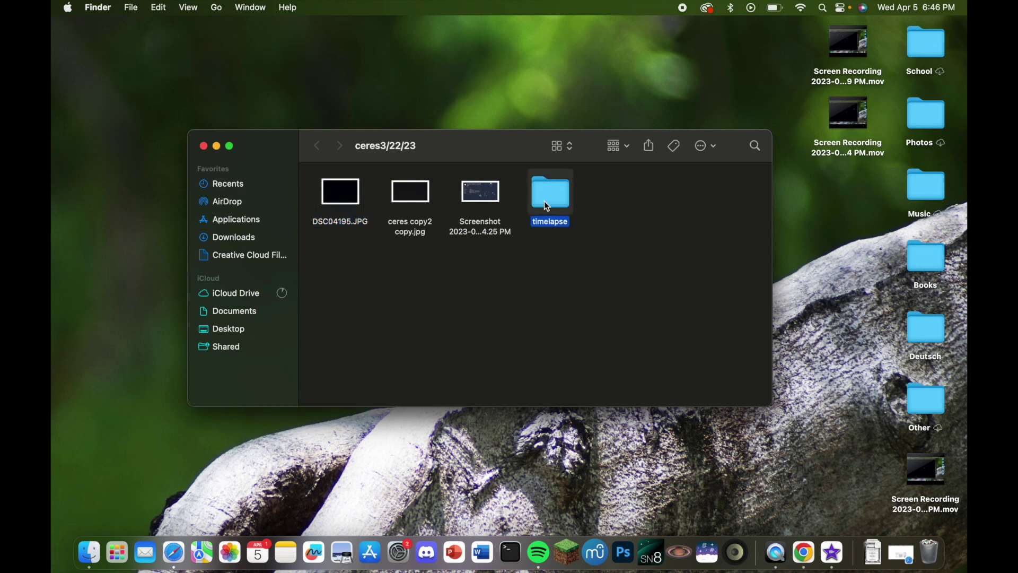
double_click(546, 206)
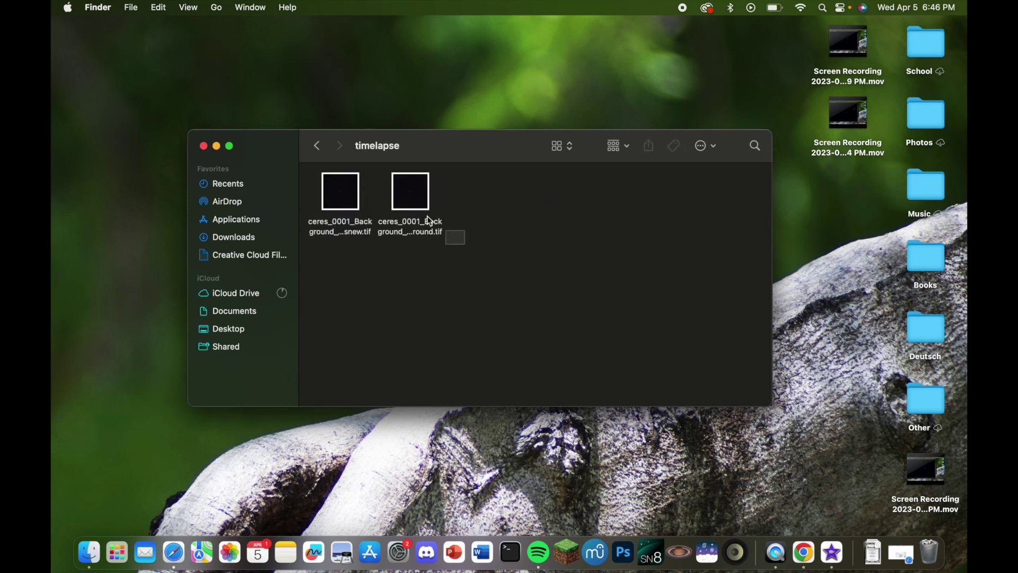
left_click_drag(429, 220, 341, 177)
double_click(340, 189)
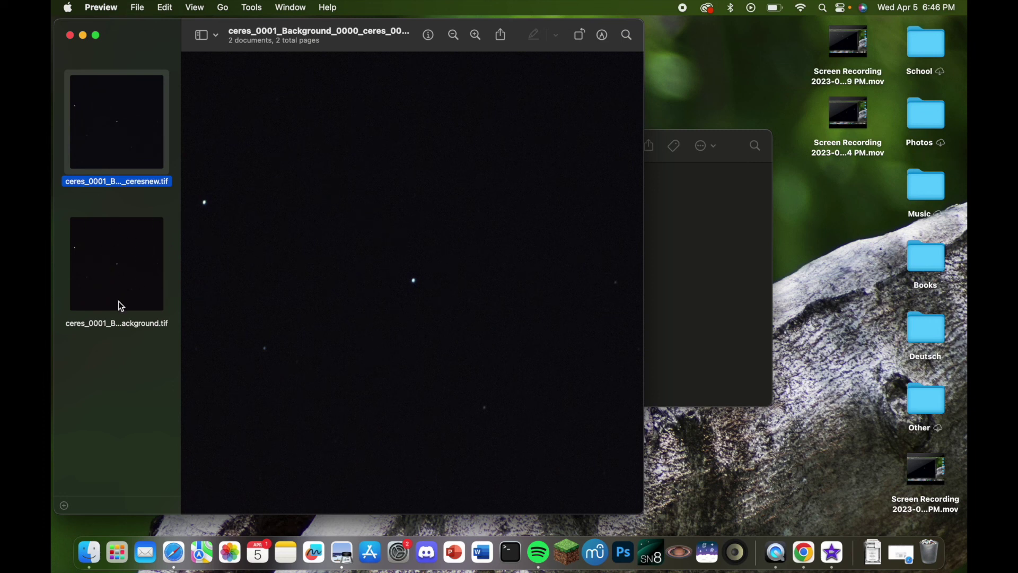
Switch repeatedly between the two ceres TIFF images to compare object positions, and close them
left_click(123, 274)
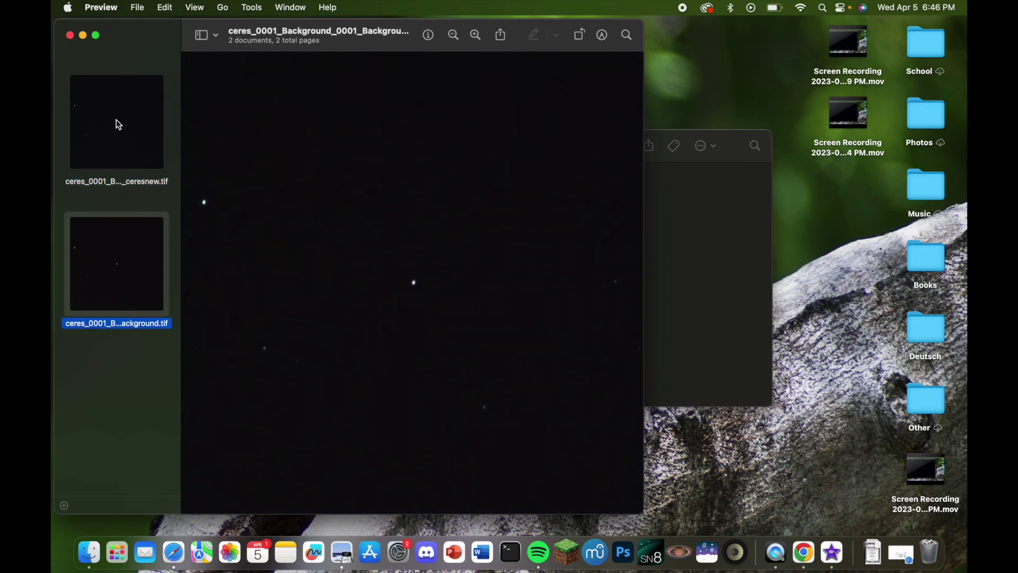
left_click(116, 123)
left_click(116, 239)
left_click(113, 153)
left_click(119, 248)
left_click(116, 166)
left_click(118, 244)
left_click(107, 141)
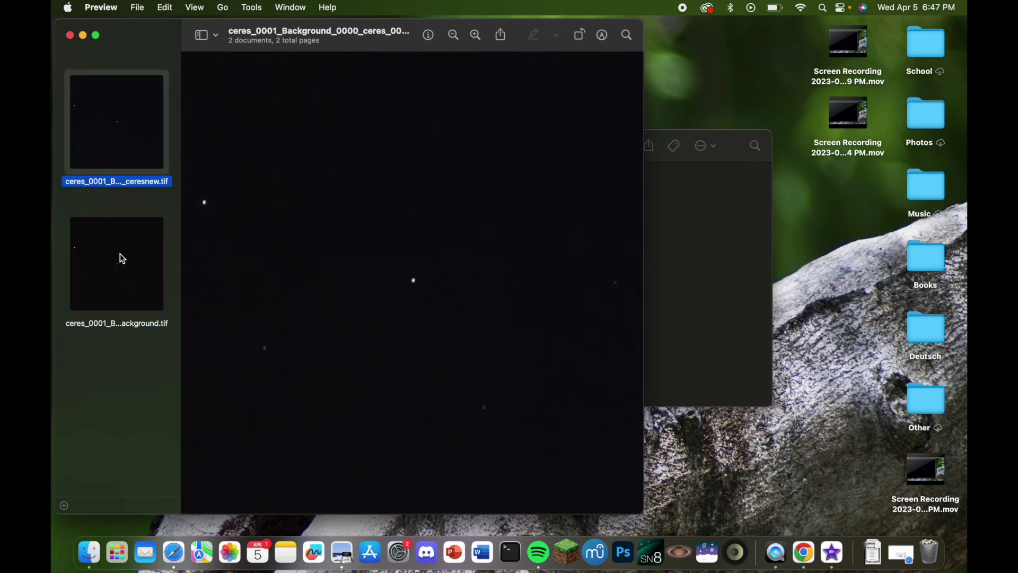
left_click(119, 285)
left_click(113, 164)
left_click(107, 270)
left_click(104, 144)
left_click(113, 246)
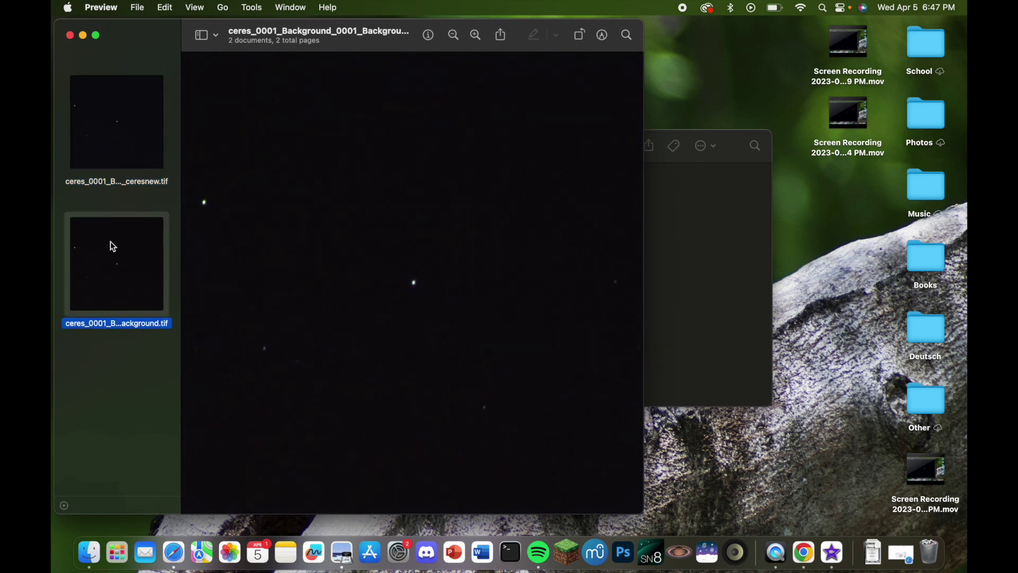
left_click(129, 138)
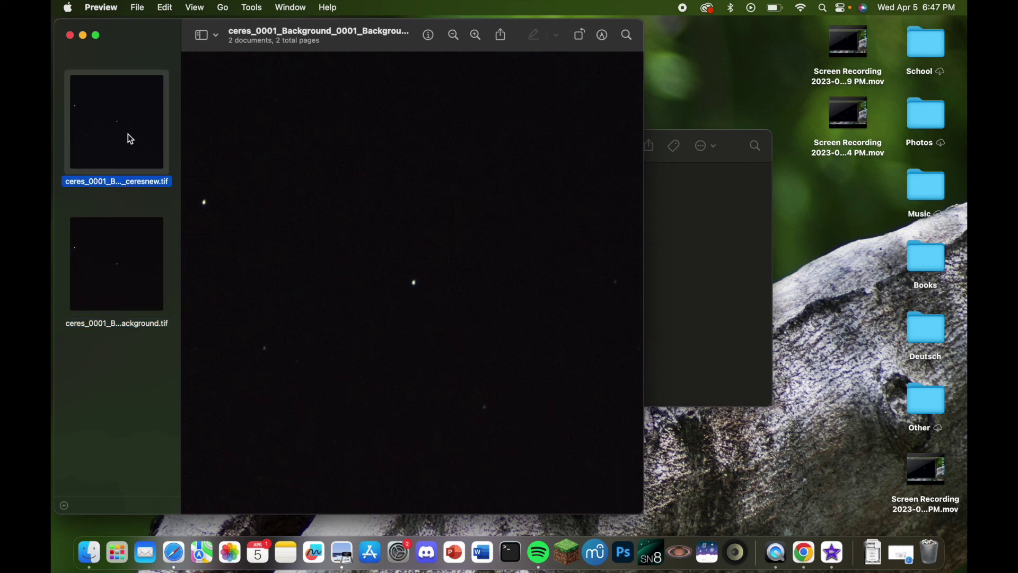
left_click(131, 256)
left_click(113, 162)
left_click(105, 247)
left_click(103, 123)
left_click(113, 247)
left_click(104, 130)
left_click(70, 35)
Return to the ceres3/22/23 folder and open ceres copy2 copy.jpg
left_click(297, 139)
left_click(317, 145)
double_click(414, 205)
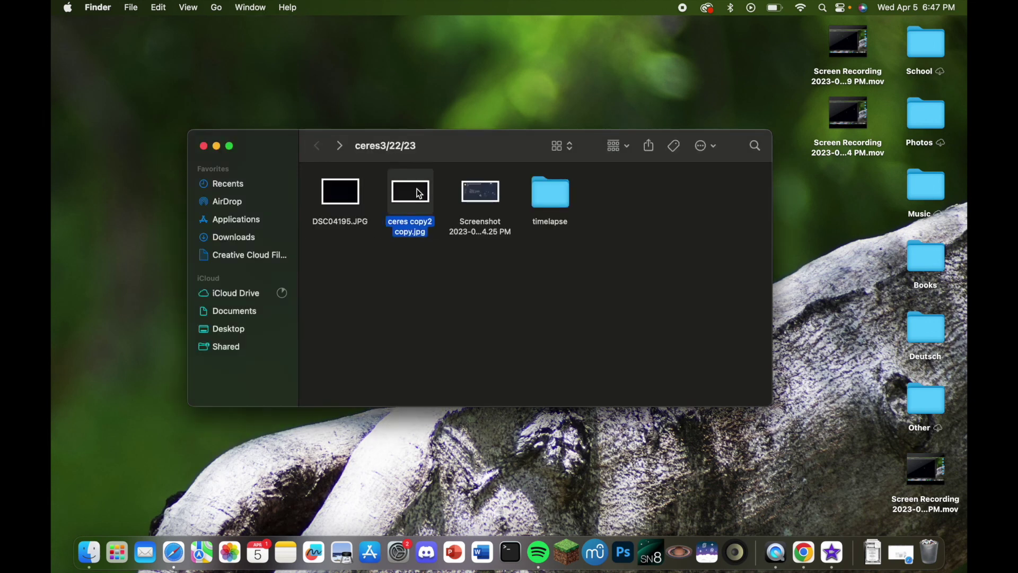